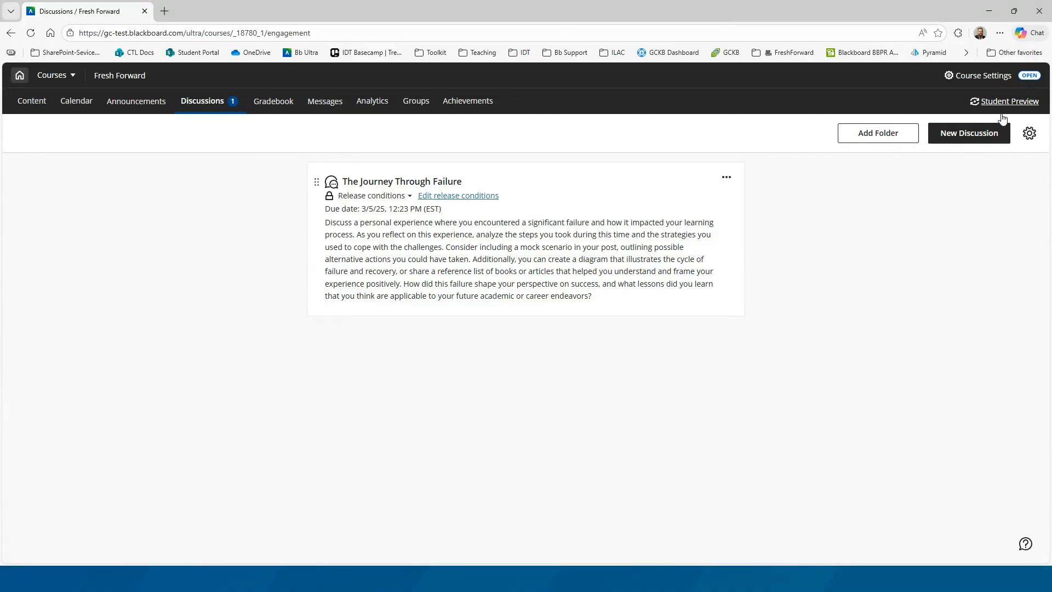
Create a new discussion titled "New features in LMS Environment" and start auto-generating topic suggestions for it
left_click(946, 139)
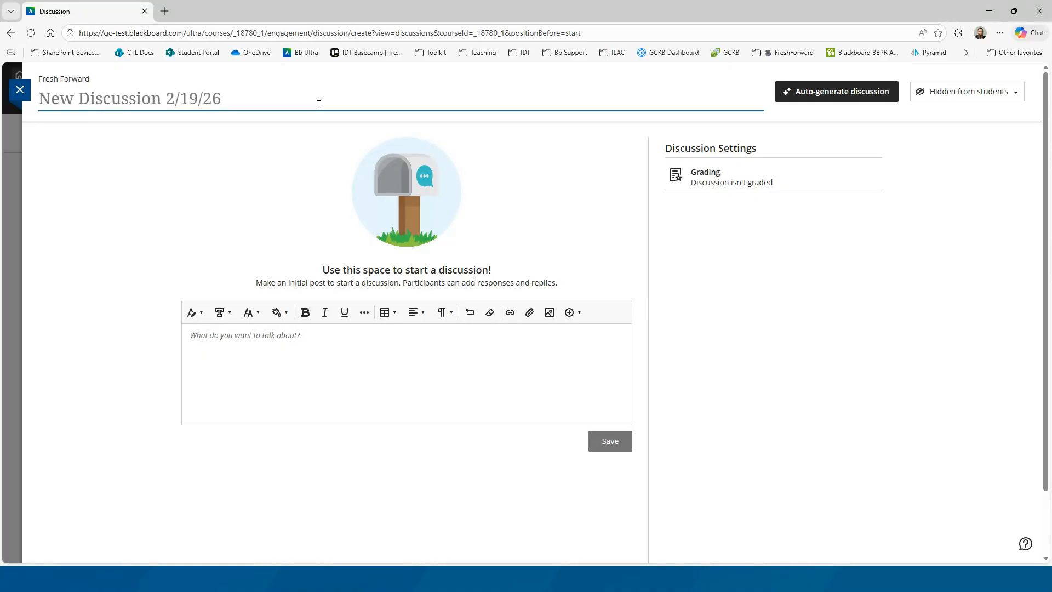
type("New features in L")
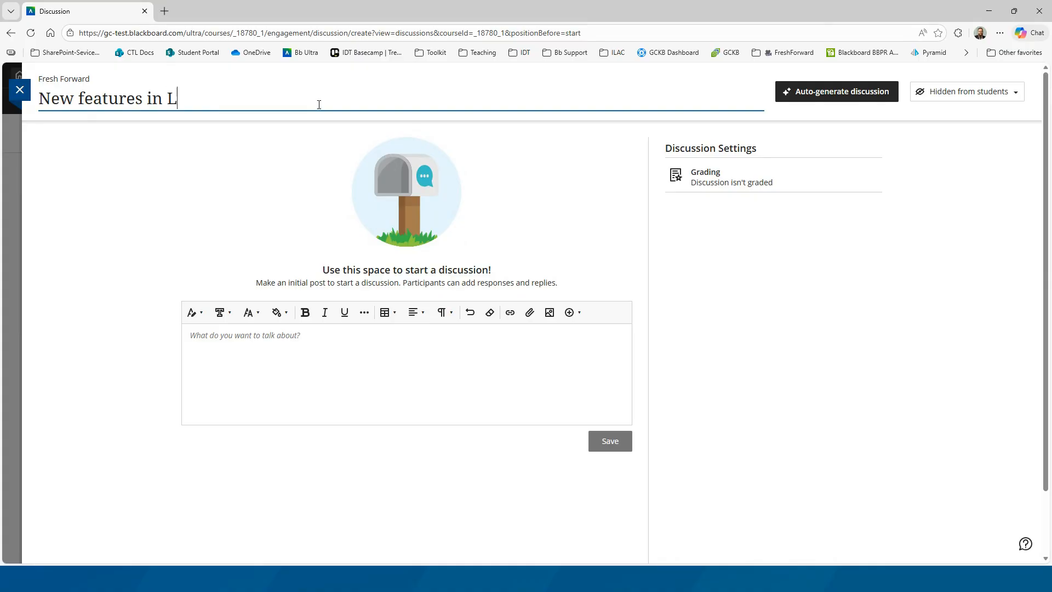
type("MS Environment")
key("Tab")
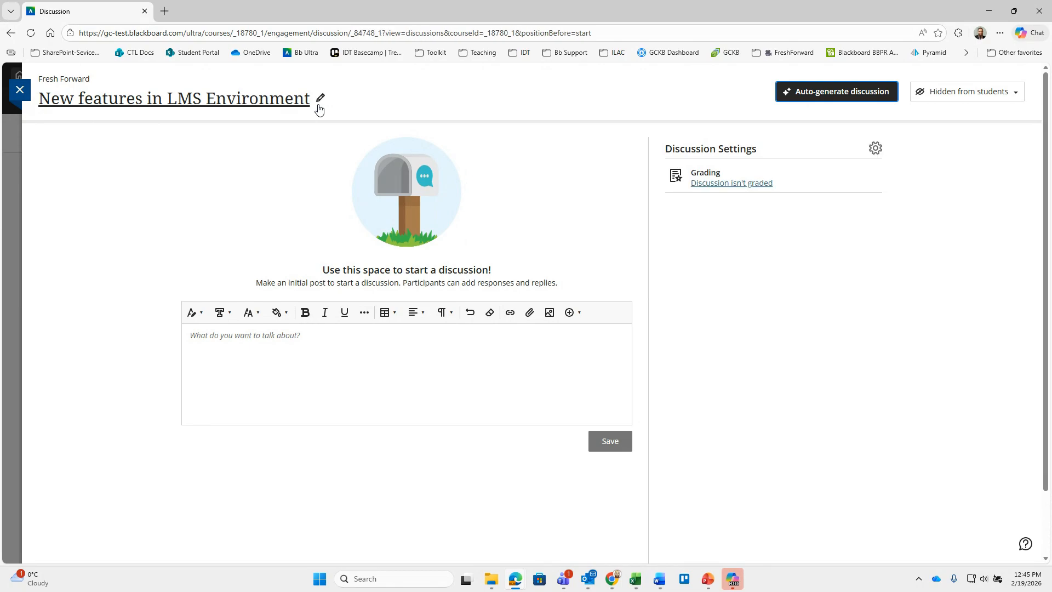
left_click(819, 94)
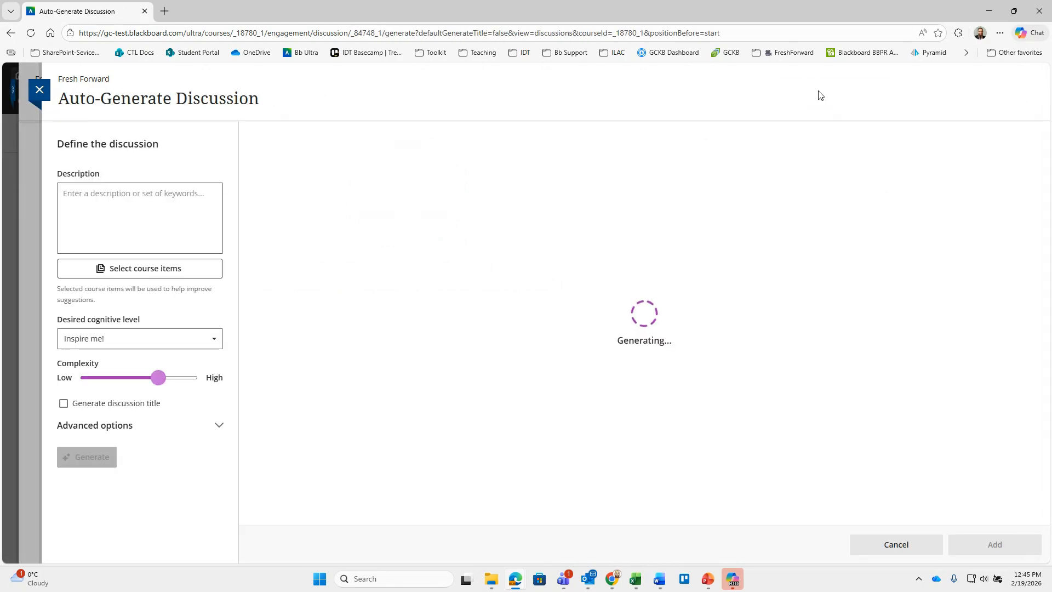
left_click(176, 195)
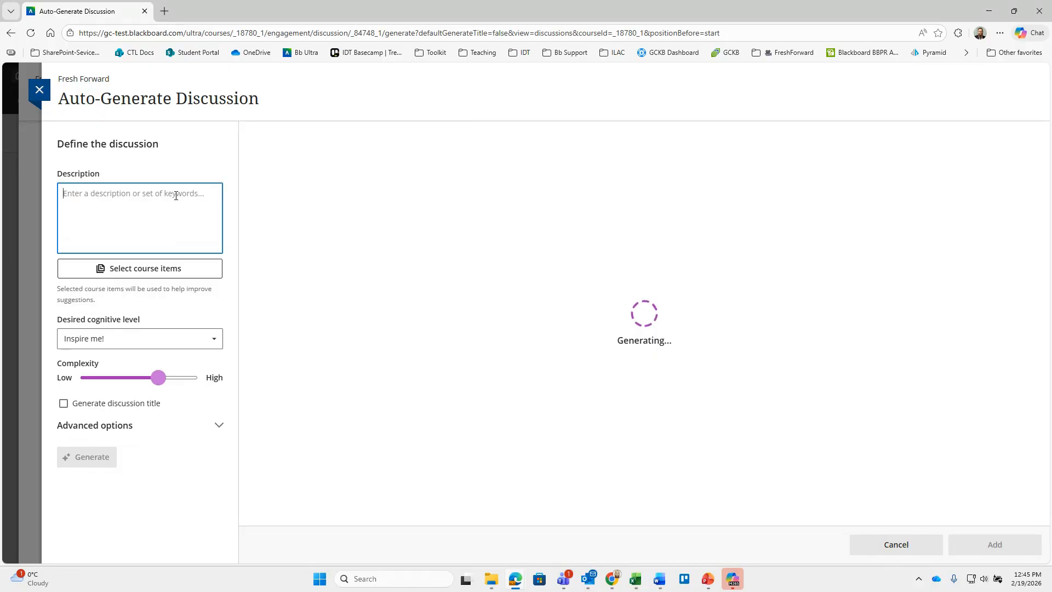
type("We want to")
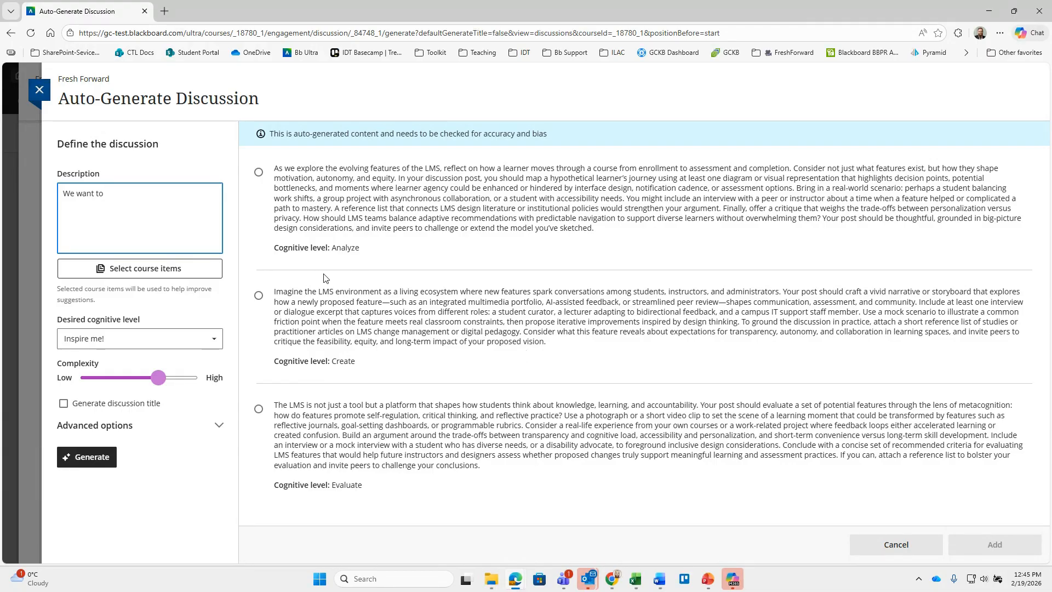
key("ctrl+a")
key("BackSpace")
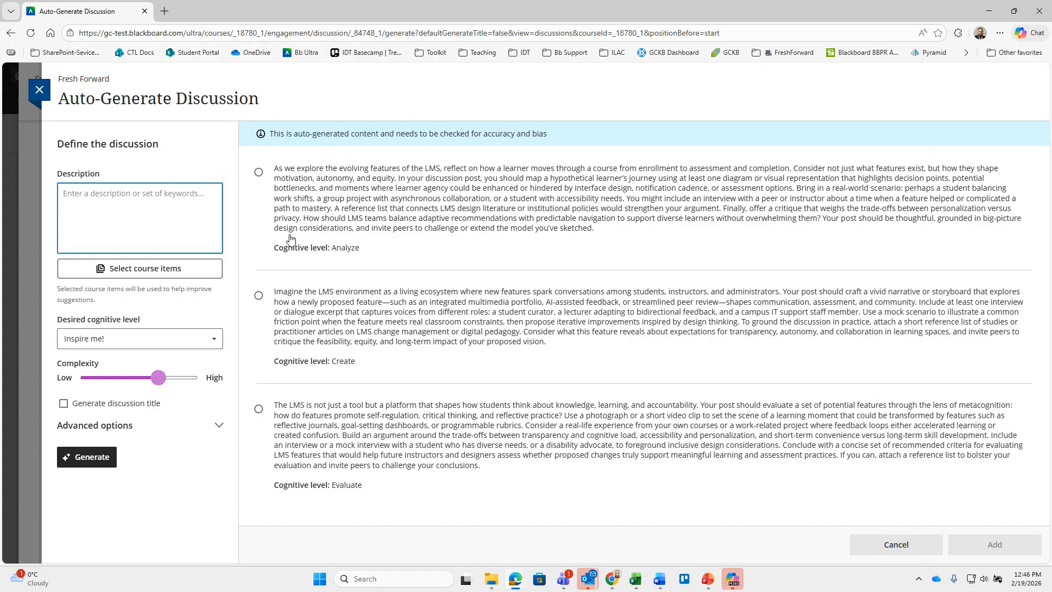
left_click(211, 345)
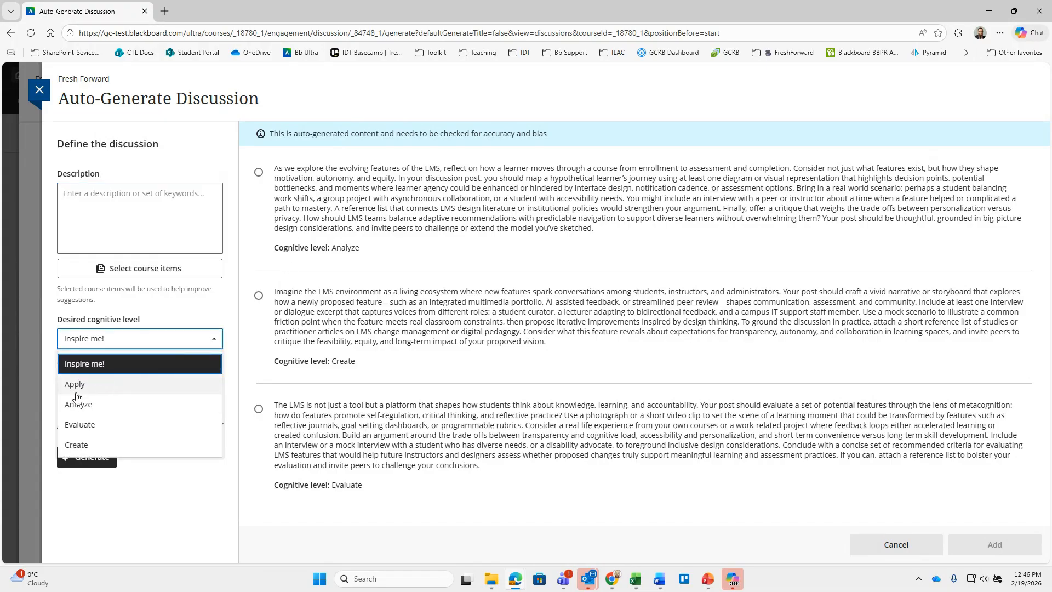
left_click(168, 524)
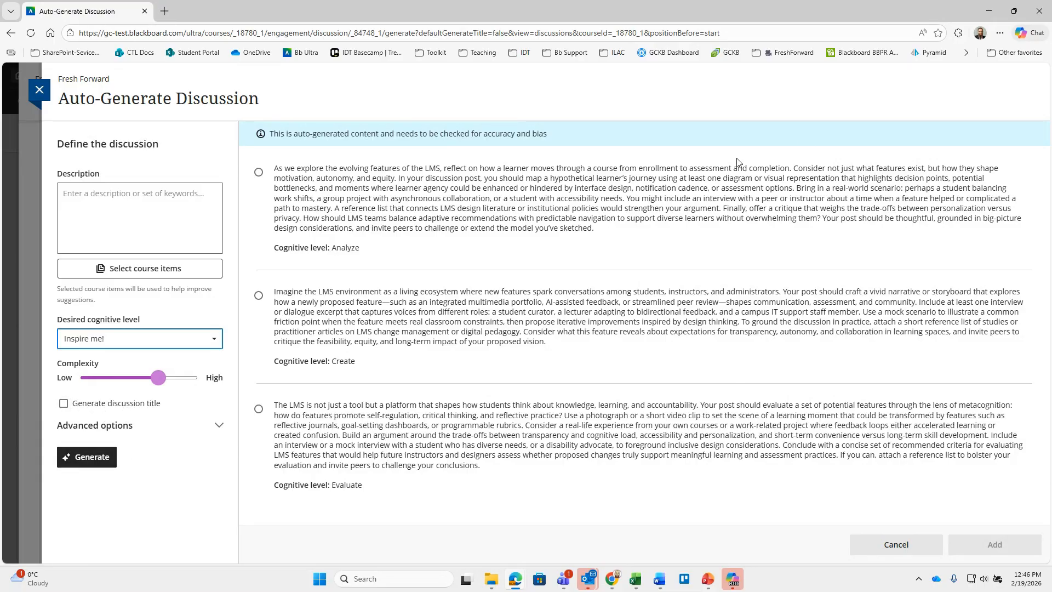
Add the generated suggestion with cognitive level Create as the discussion topic, append two line breaks, and save it
left_click(260, 297)
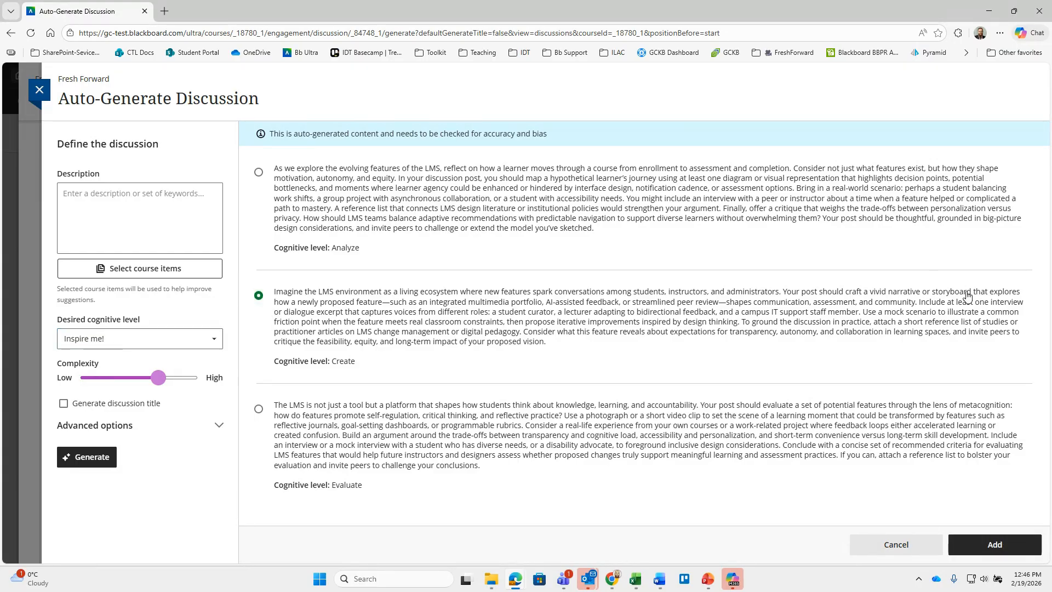
left_click(995, 545)
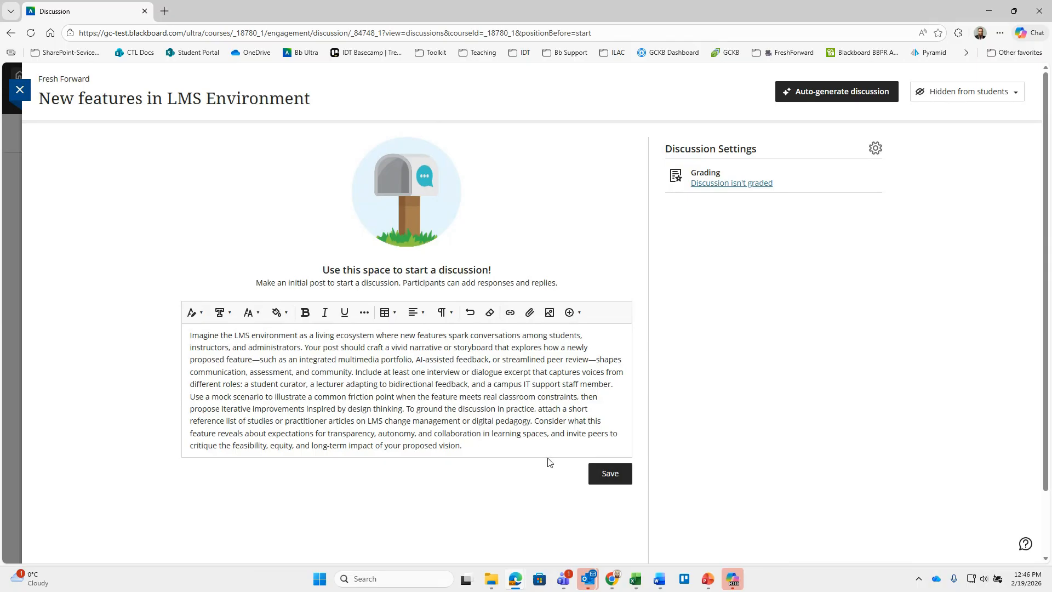
left_click(192, 335)
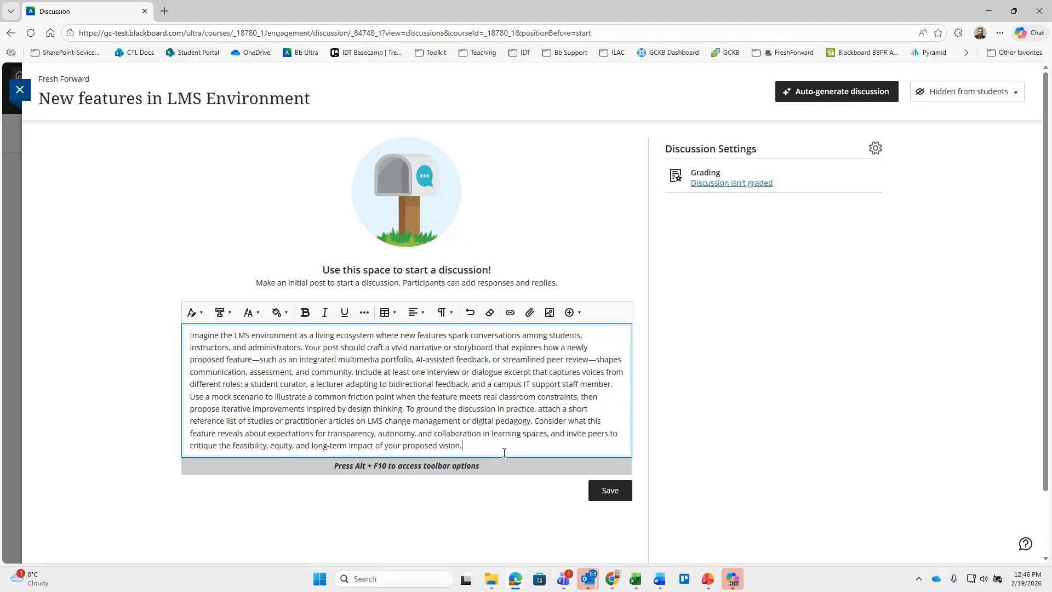
key("Return")
key("Return")
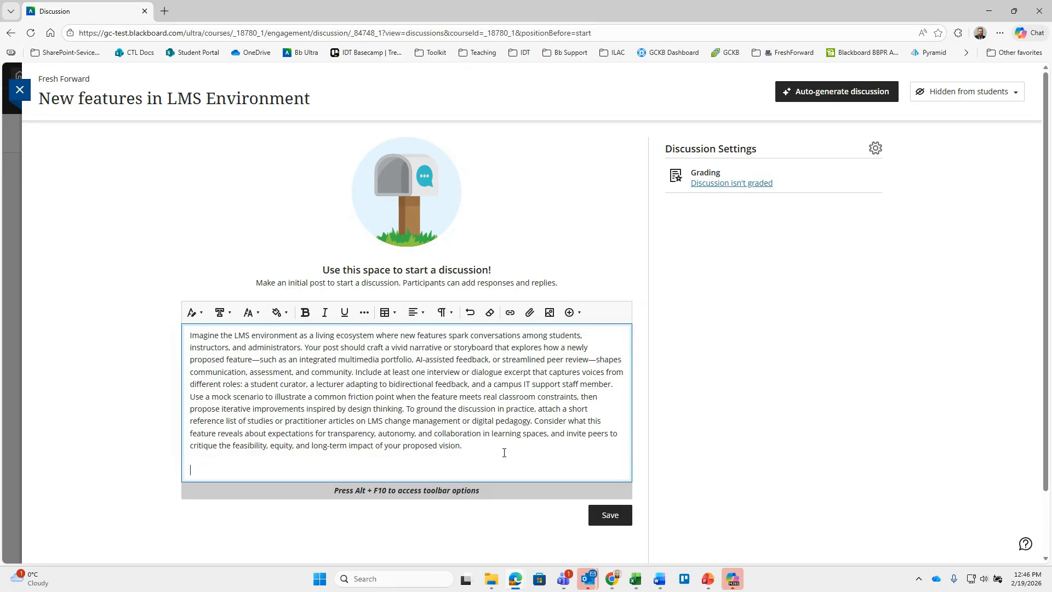
left_click(604, 516)
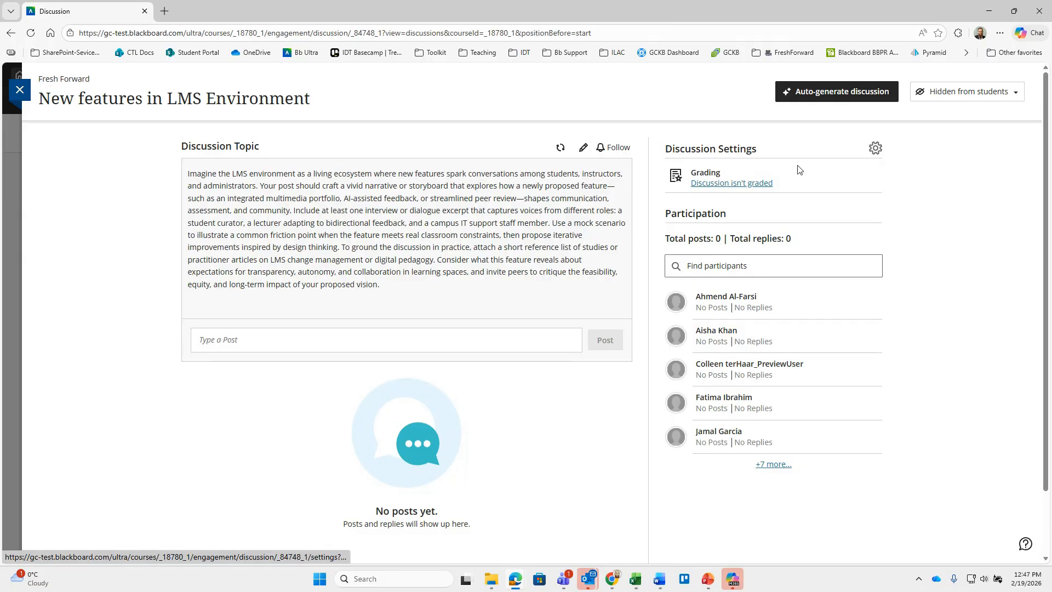
Make the discussion count for a grade in its discussion settings
left_click(875, 149)
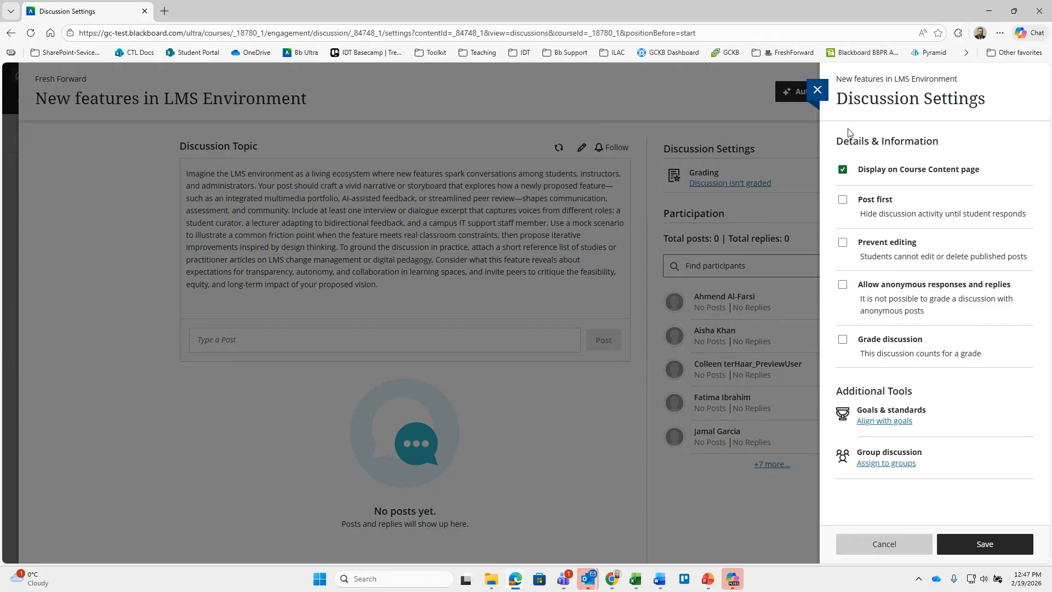
left_click(858, 347)
left_click(858, 347)
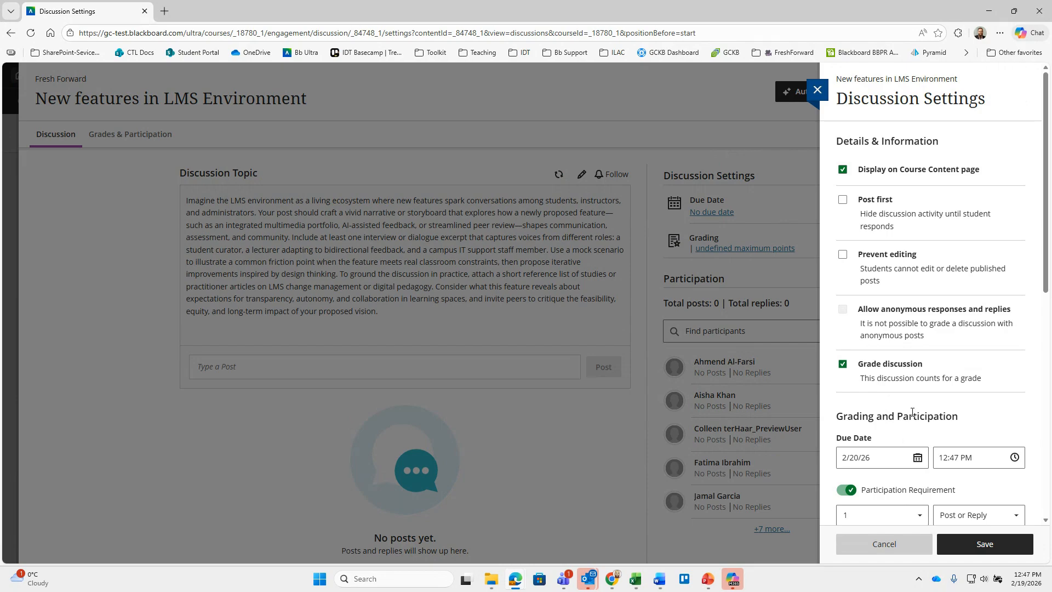
Set the discussion's first due date to 2/26/26
scroll(940, 378, "down", 1)
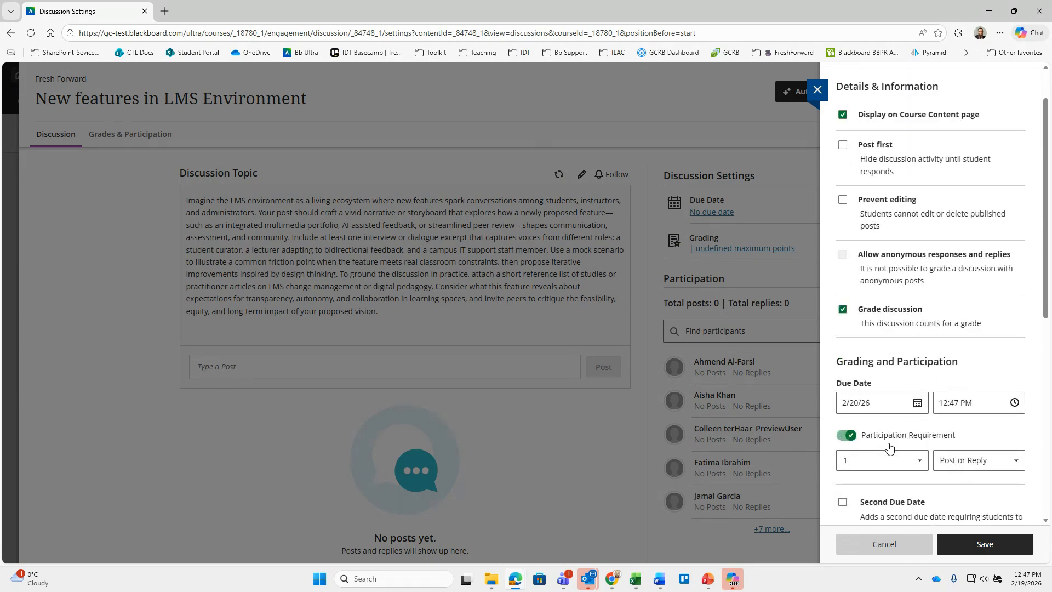
left_click(918, 403)
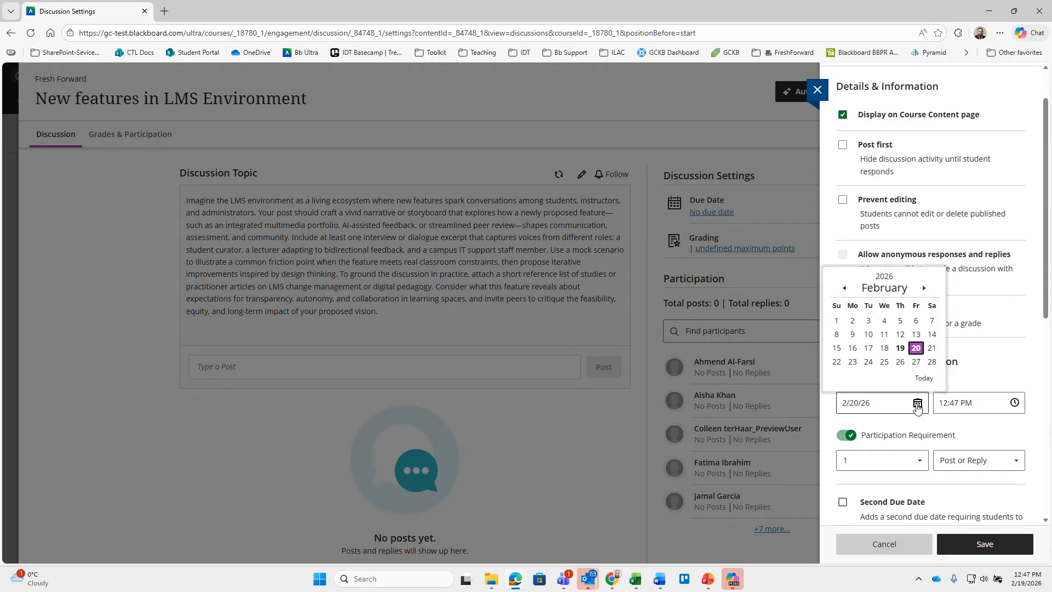
left_click(901, 364)
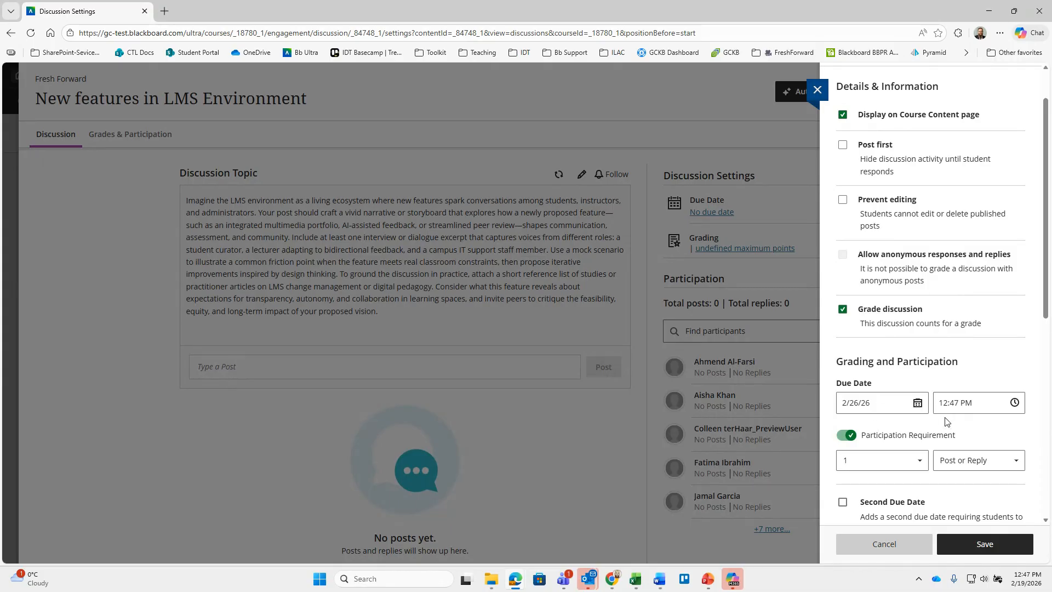
Set the time of the first due date to 11:59 PM
left_click(1014, 402)
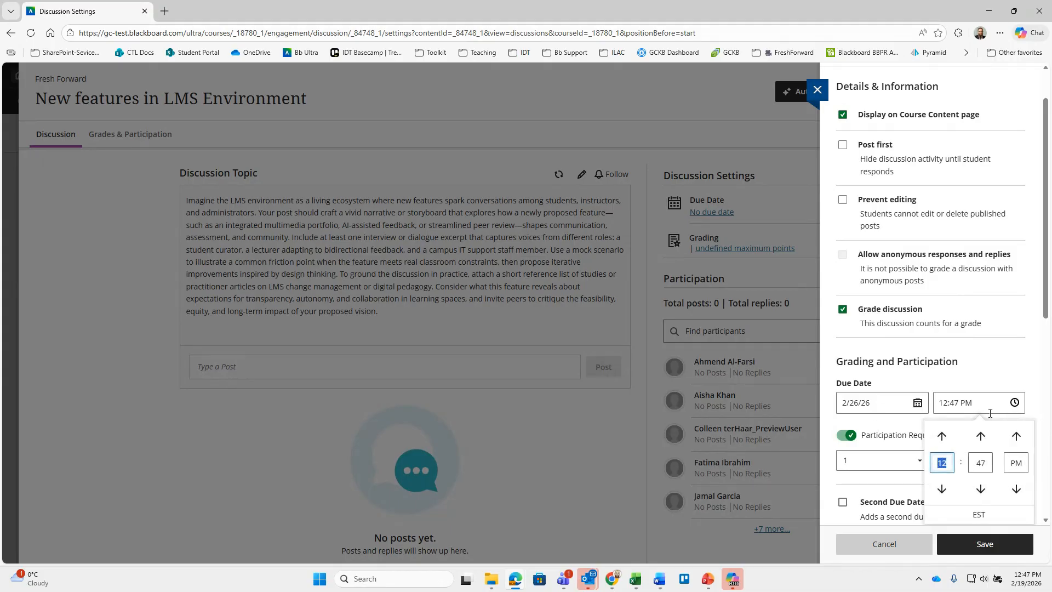
left_click(975, 465)
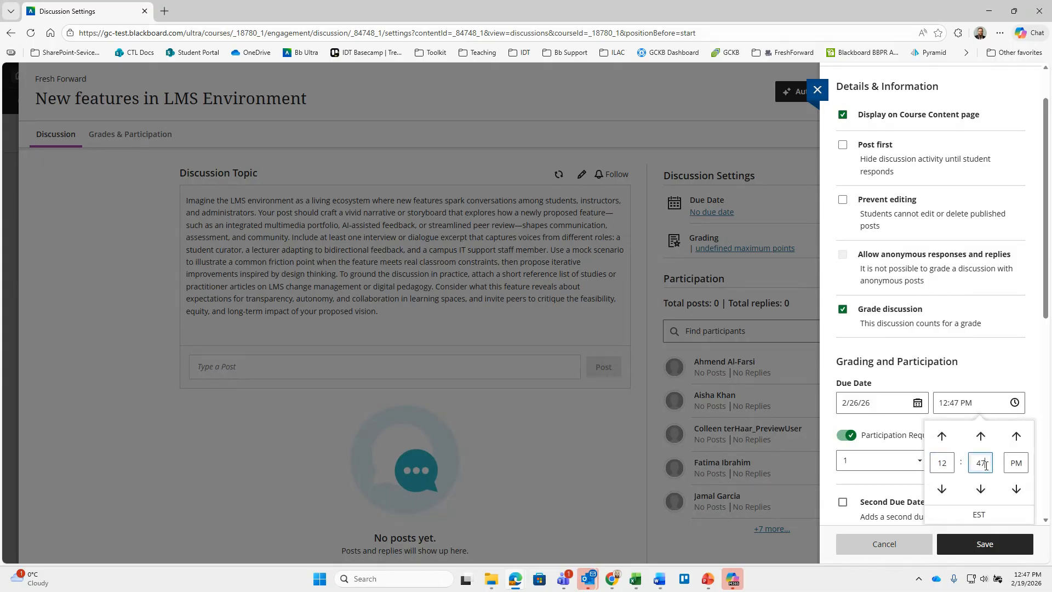
key("BackSpace")
type("6")
double_click(980, 463)
type("59")
double_click(942, 465)
type("1")
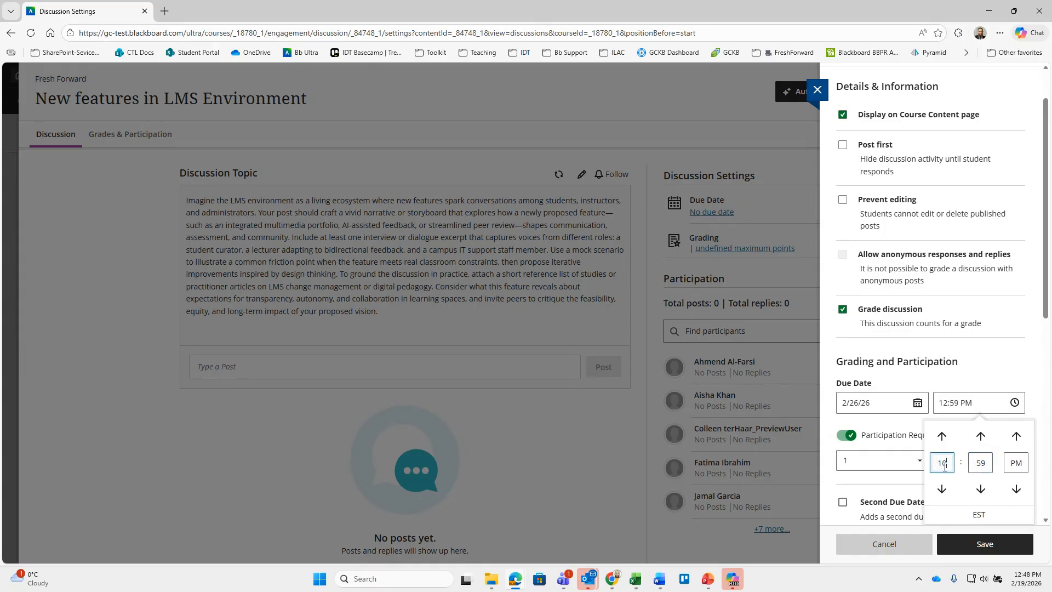
key("BackSpace")
type("1")
left_click(1016, 464)
left_click(995, 373)
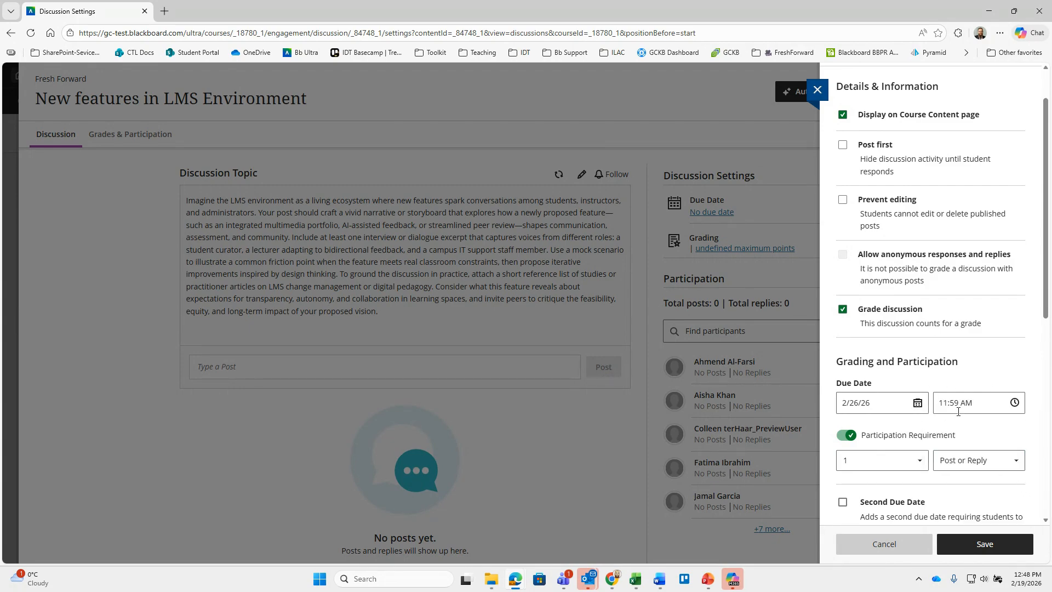
double_click(984, 397)
type("PM")
Set the contribution type of the first due date's participation requirement to Post
scroll(962, 441, "down", 1)
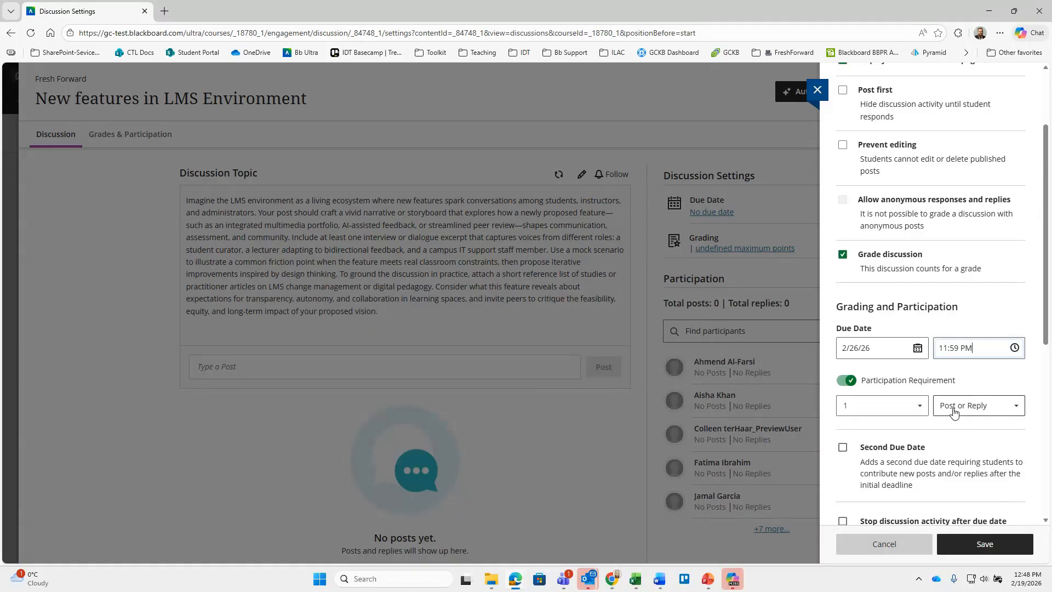
left_click(954, 412)
left_click(961, 451)
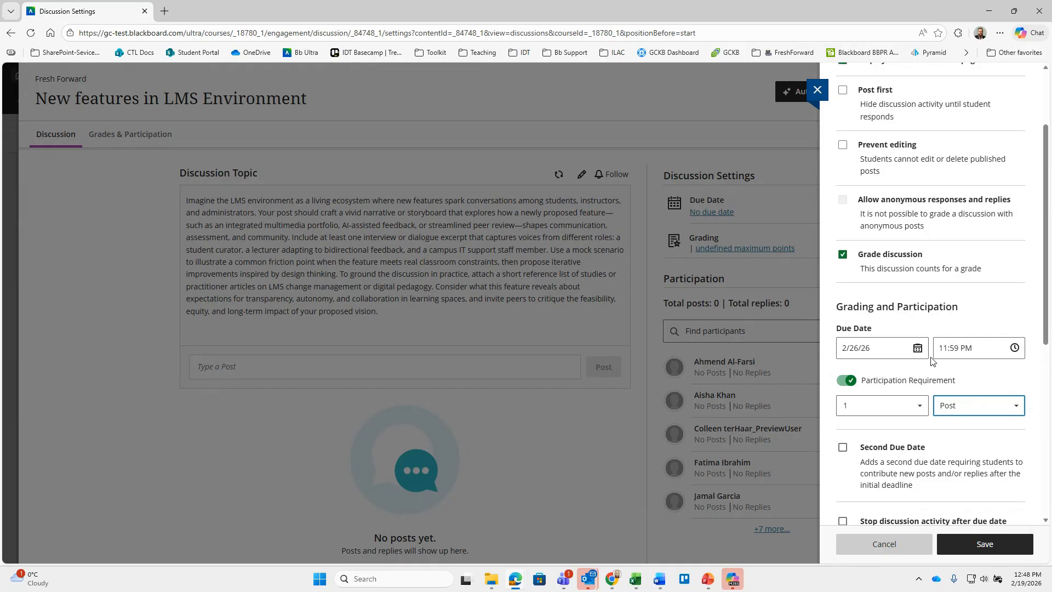
Enable a second due date for the discussion and set it to 3/6/26
scroll(904, 389, "down", 1)
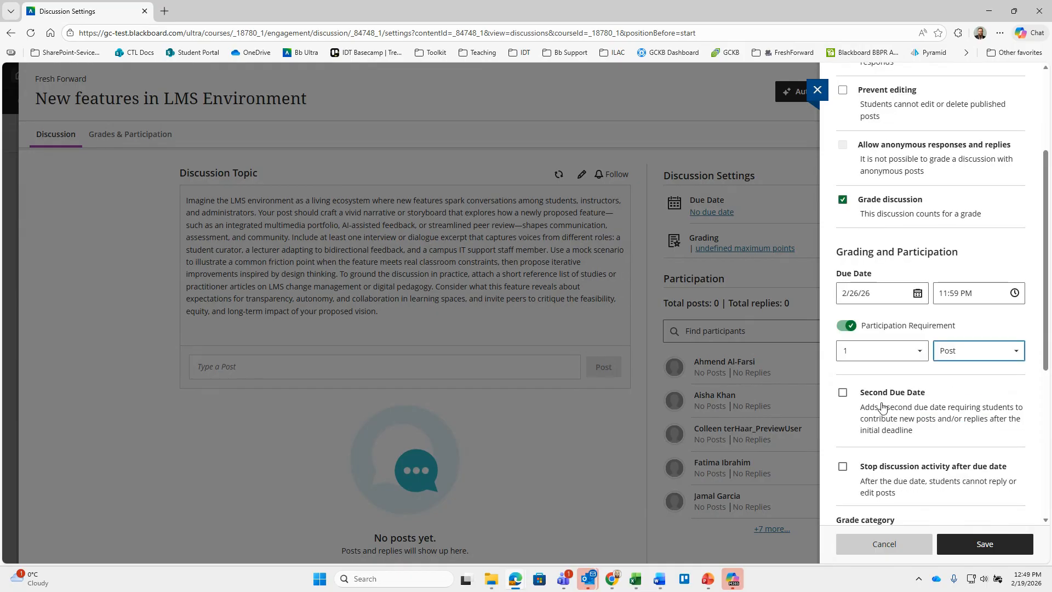
left_click(843, 393)
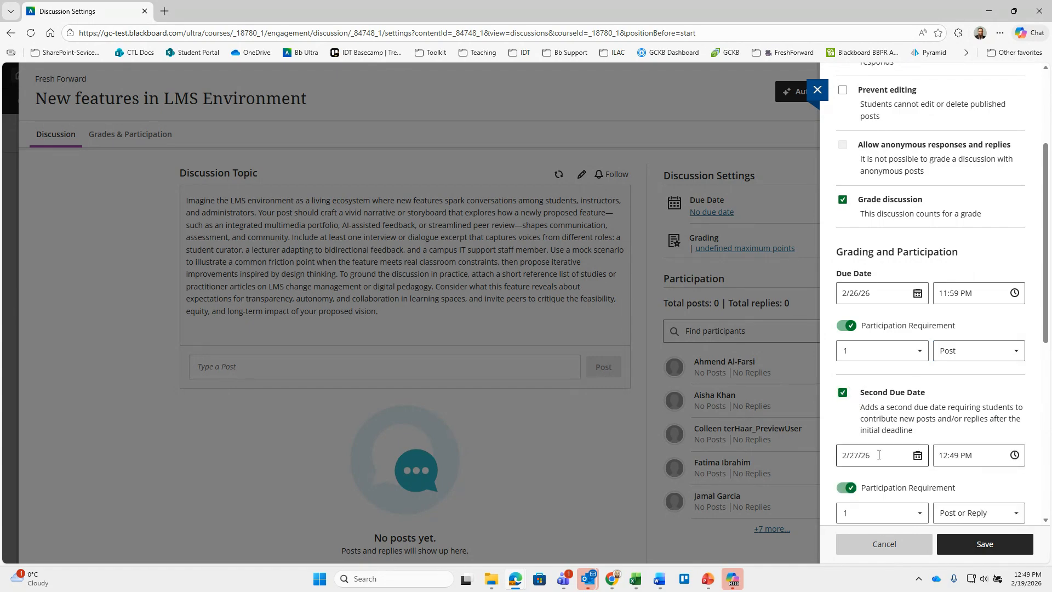
left_click(917, 456)
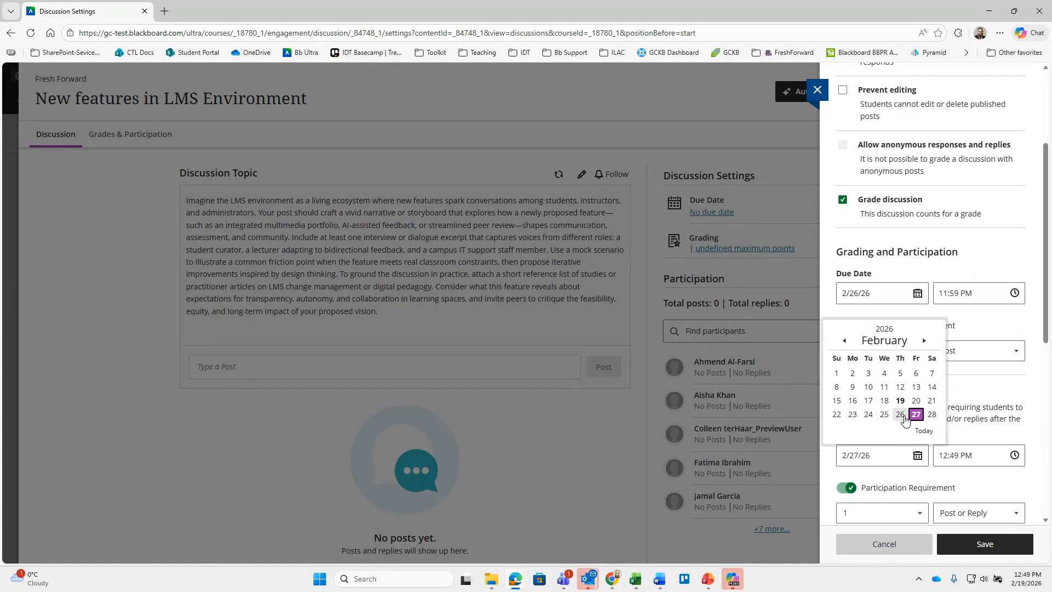
left_click(924, 341)
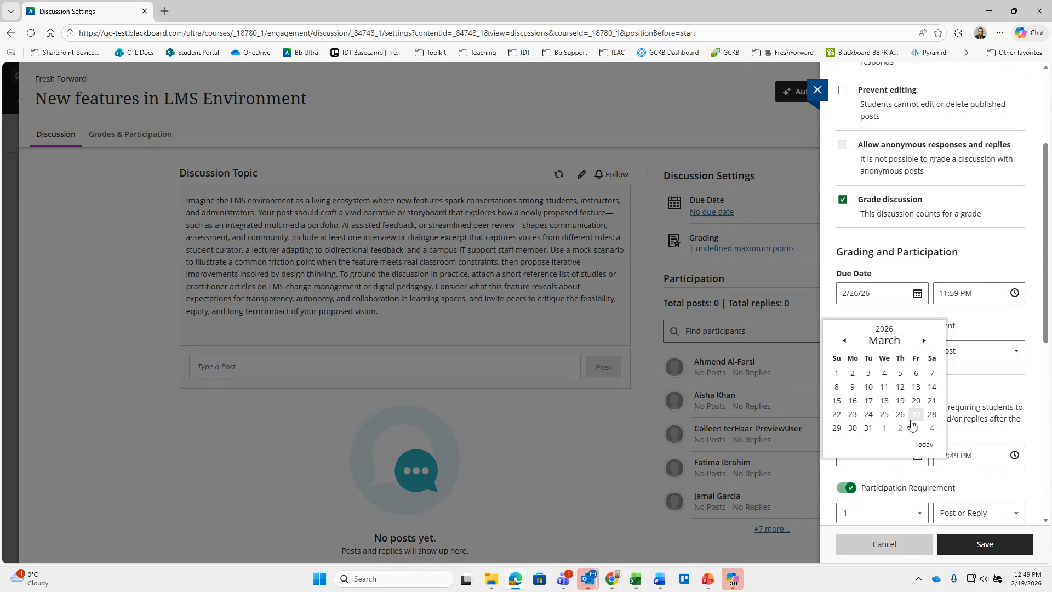
left_click(914, 374)
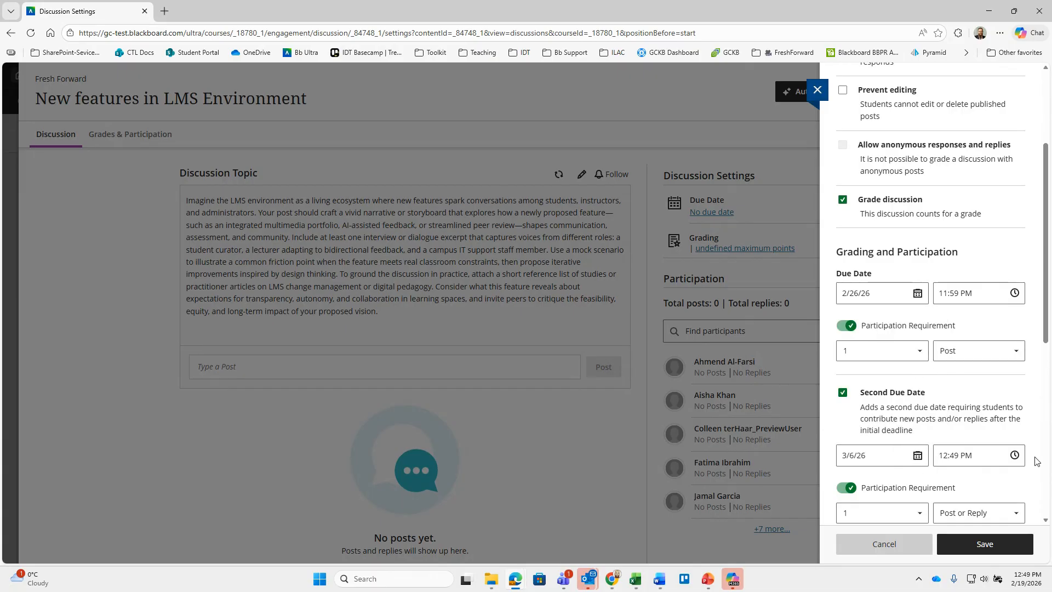
Try to set the second due date's participation requirement to 2 with the type Reply
scroll(918, 478, "down", 1)
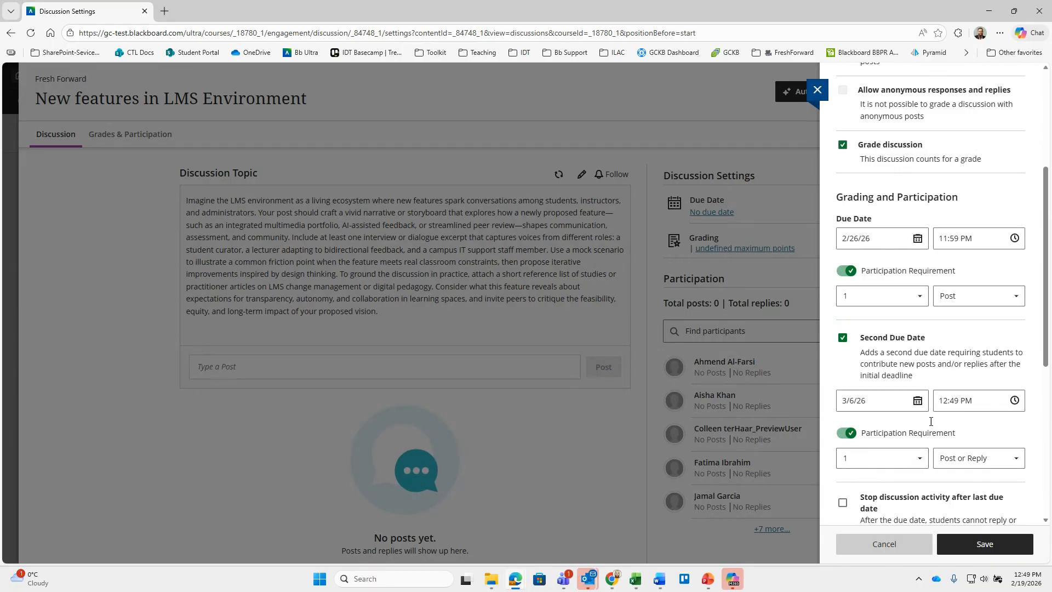
left_click(895, 459)
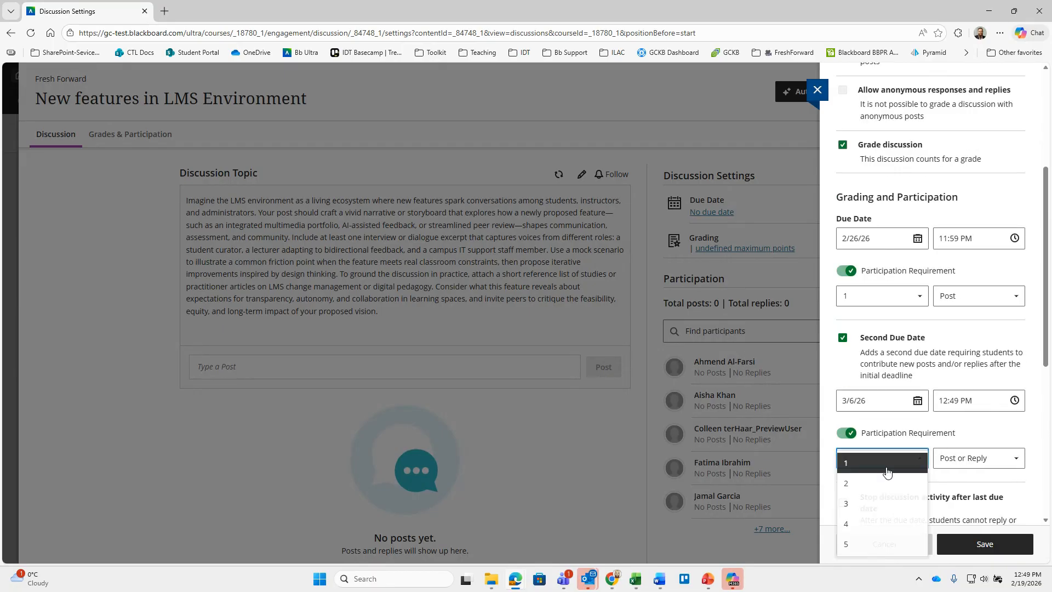
left_click(869, 501)
left_click(981, 463)
left_click(956, 524)
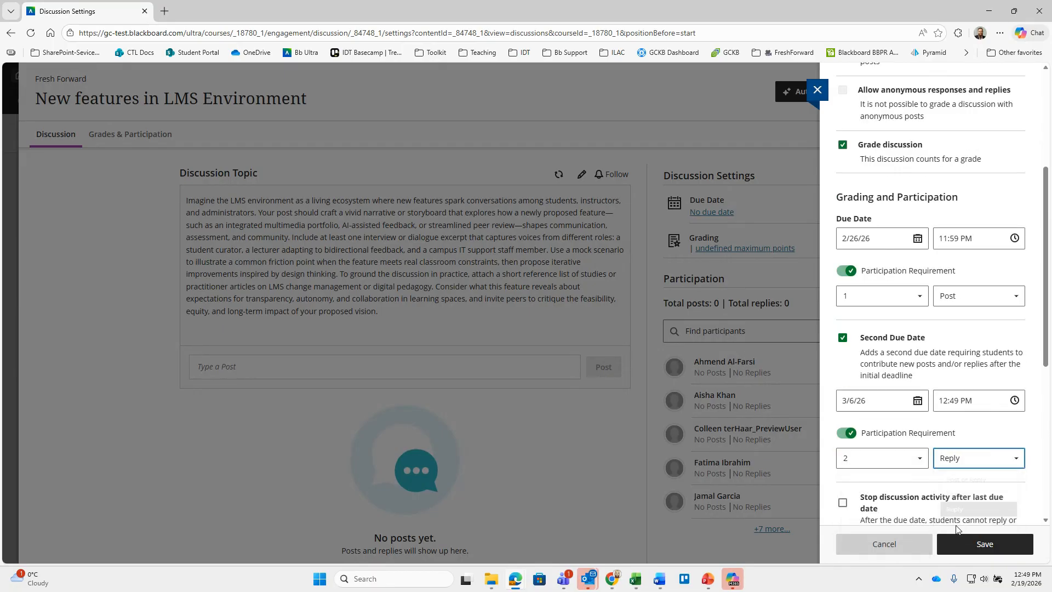
left_click(985, 440)
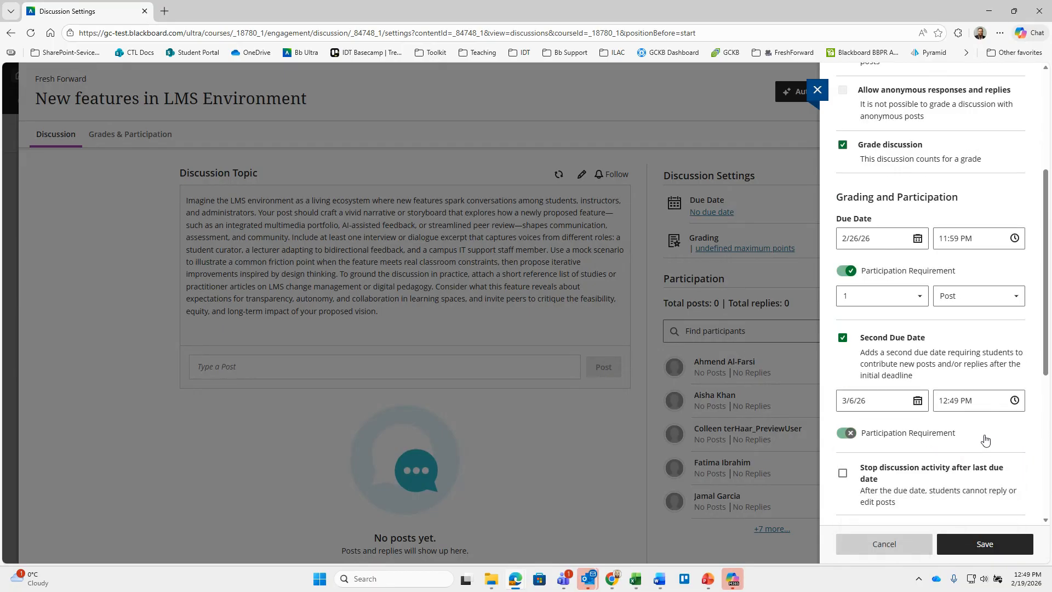
left_click(952, 436)
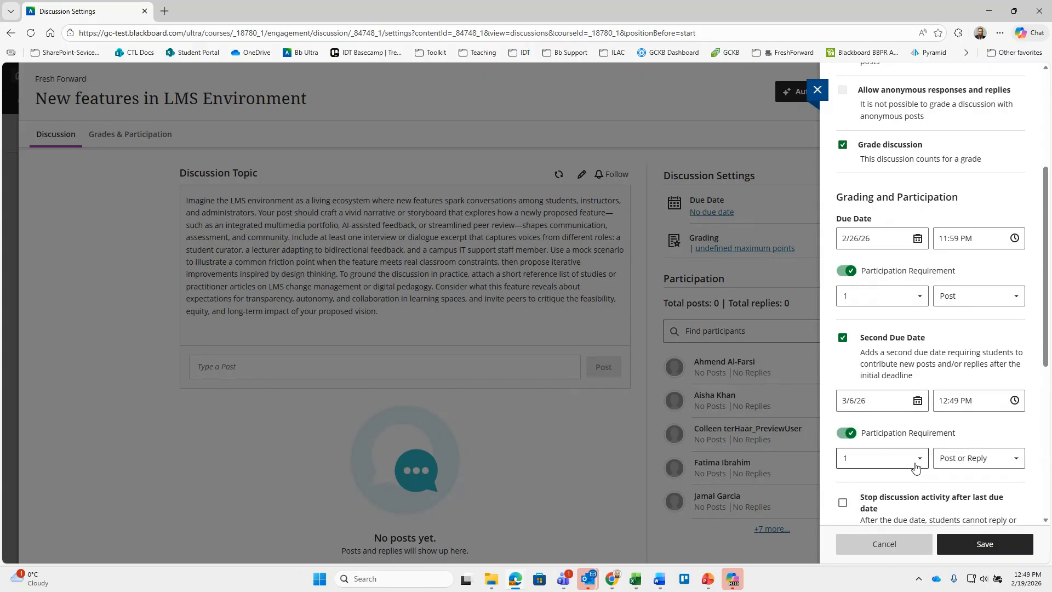
Set the second due date's participation requirement to 2 with the type Reply, and save the discussion settings
left_click(863, 460)
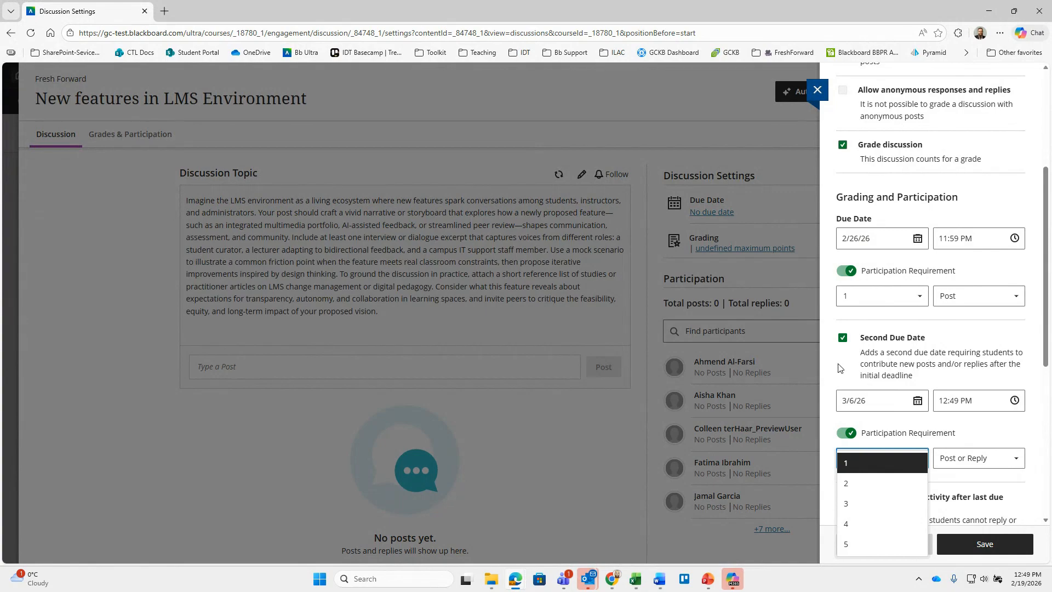
left_click(879, 465)
left_click(889, 461)
left_click(871, 503)
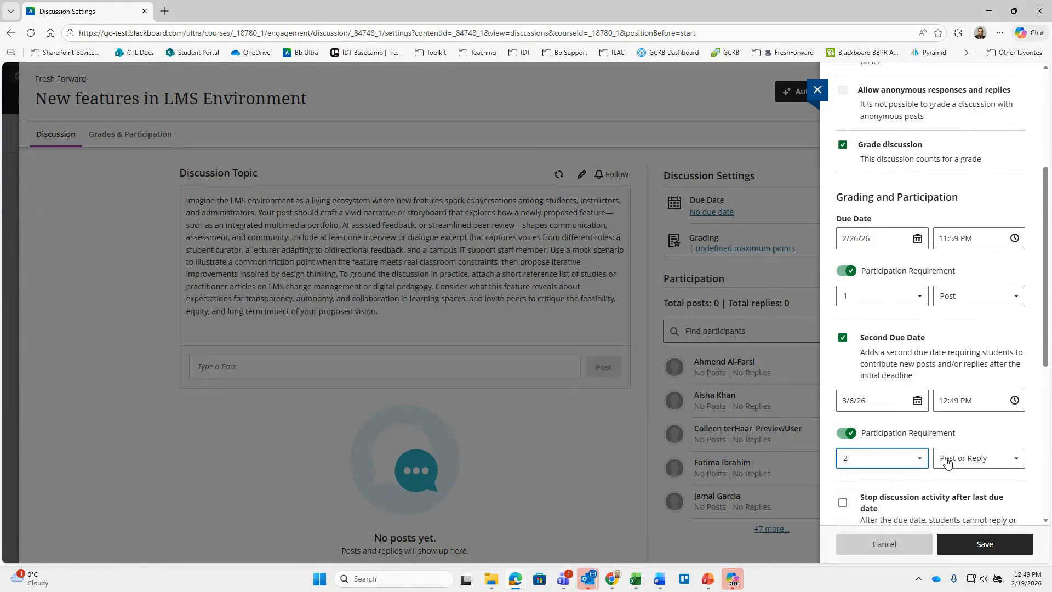
left_click(974, 458)
left_click(951, 523)
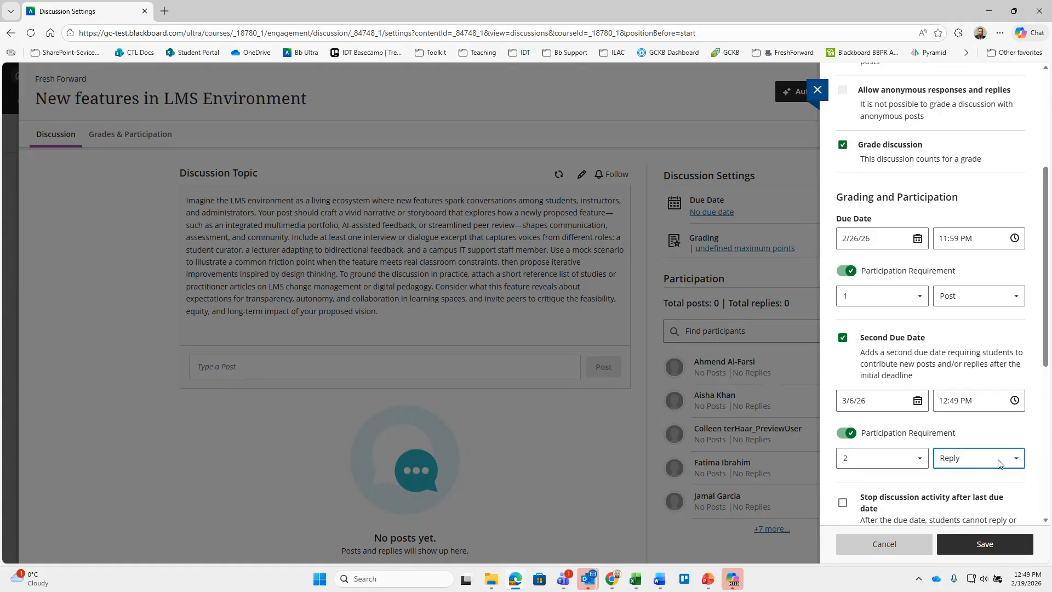
left_click_drag(1044, 288, 1046, 317)
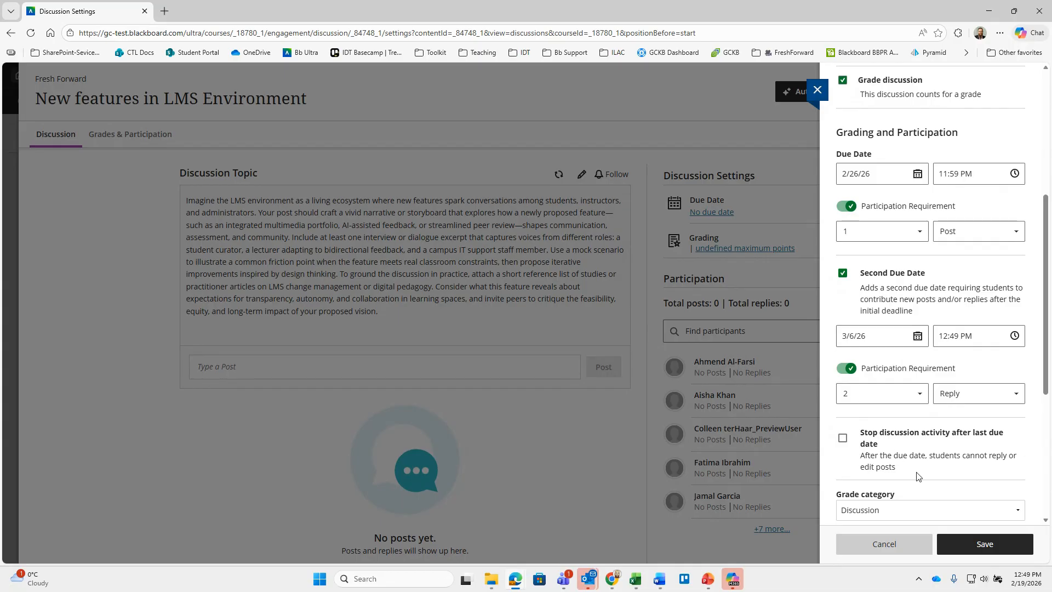
left_click(960, 549)
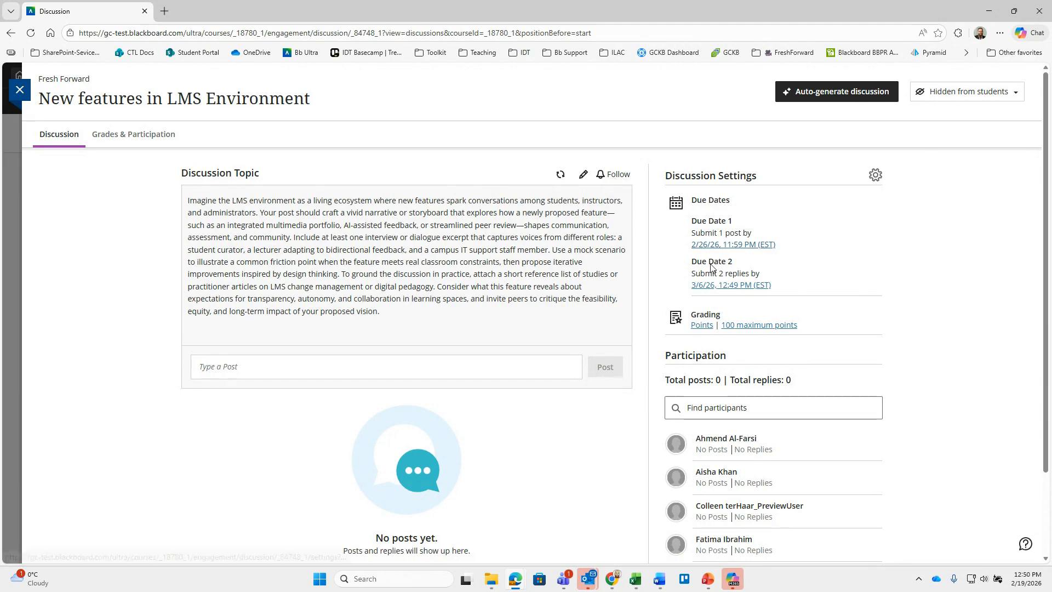
Enable the Post first option so discussion activity is hidden until a student responds, and save the discussion settings
left_click(875, 175)
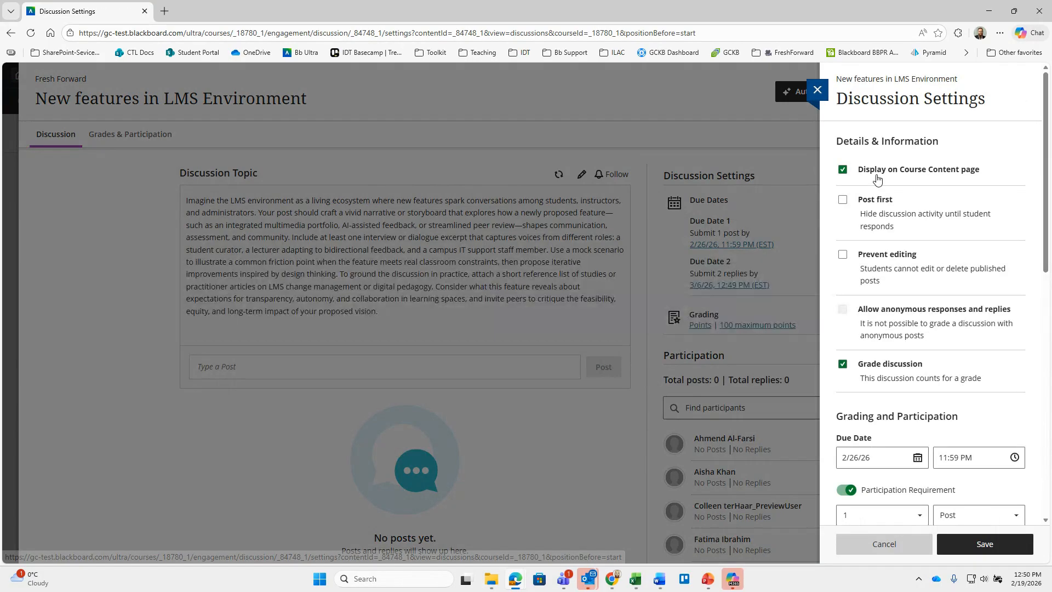
left_click(842, 201)
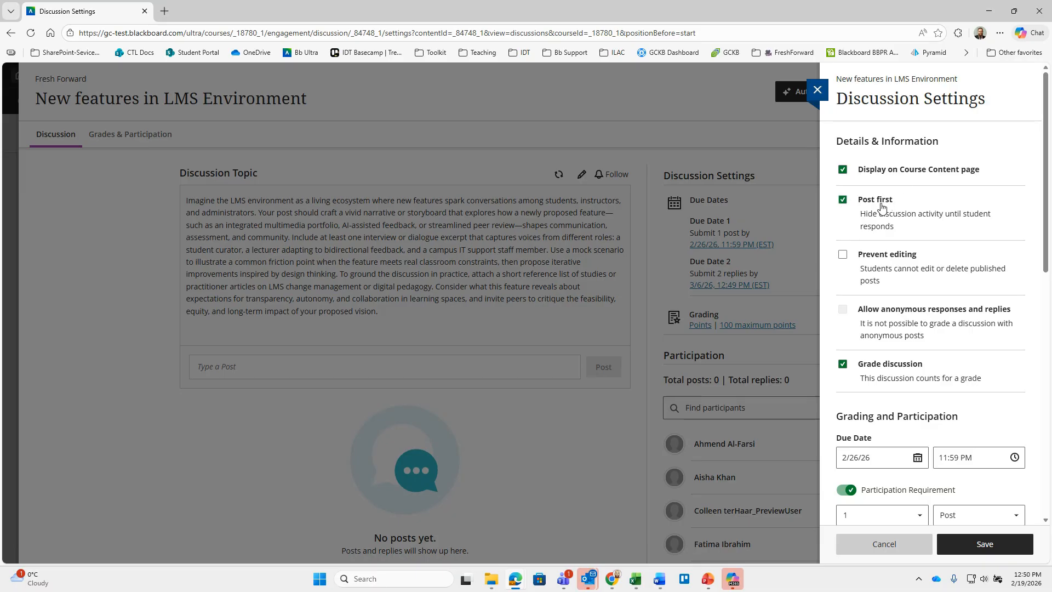
scroll(881, 207, "down", 6)
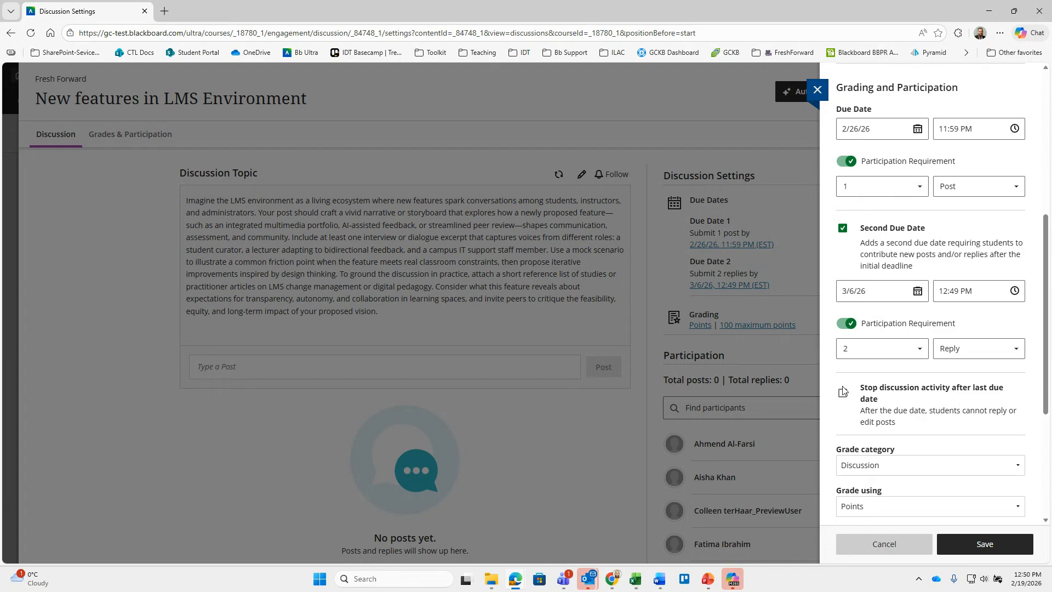
left_click(961, 545)
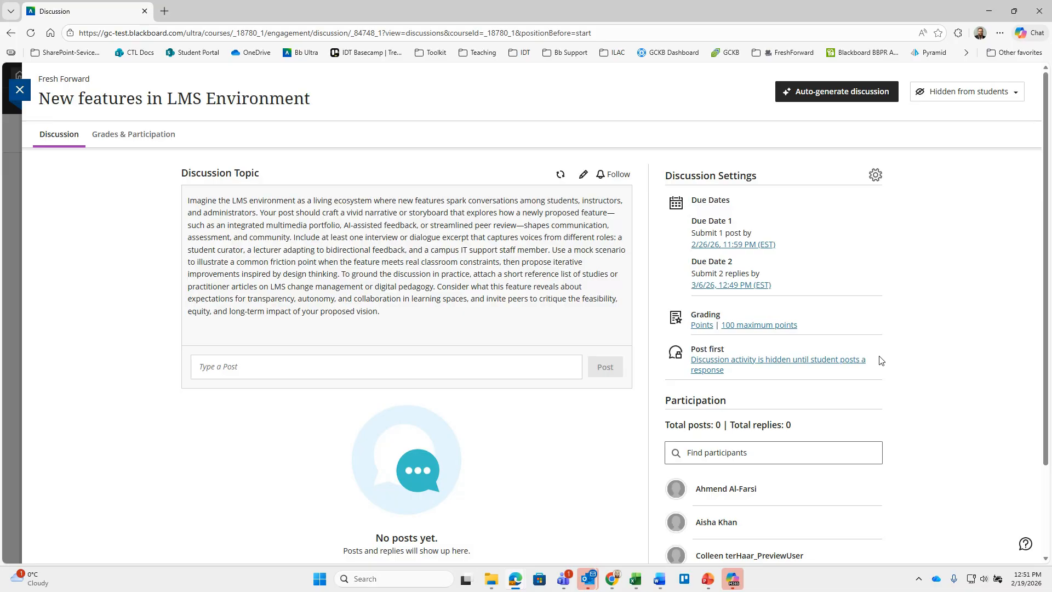
Review the discussion settings from Post first down to the option for stopping activity after the last due date, then save them
left_click(876, 176)
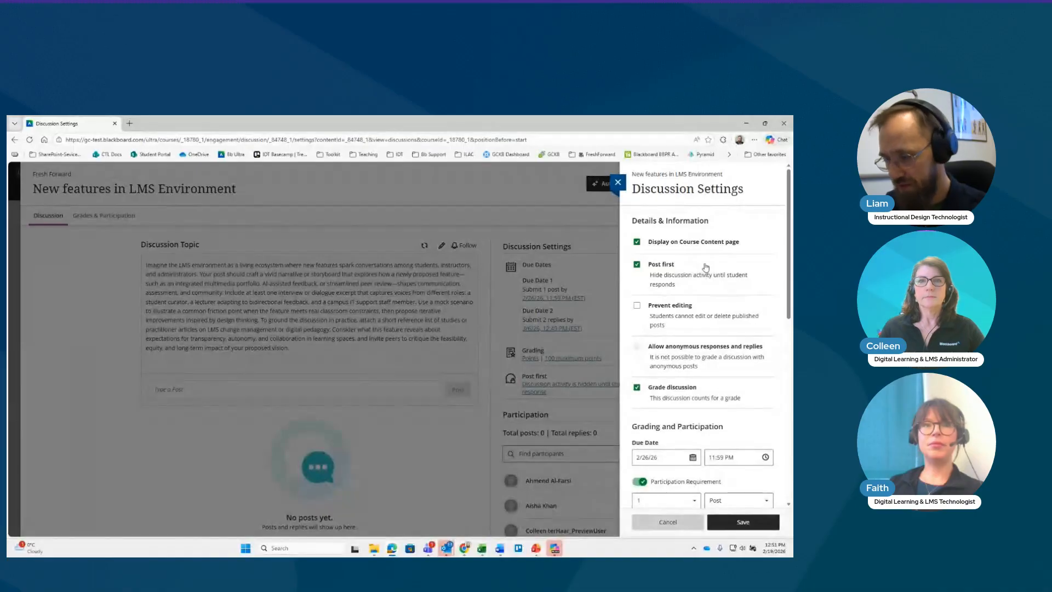
scroll(705, 268, "down", 1)
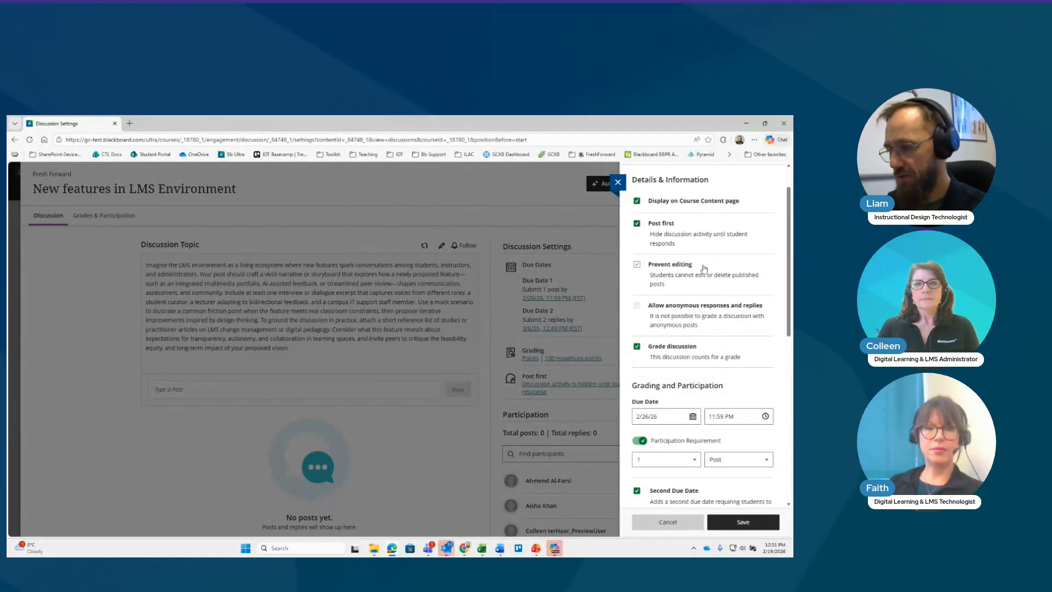
scroll(705, 268, "down", 1)
scroll(705, 268, "down", 3)
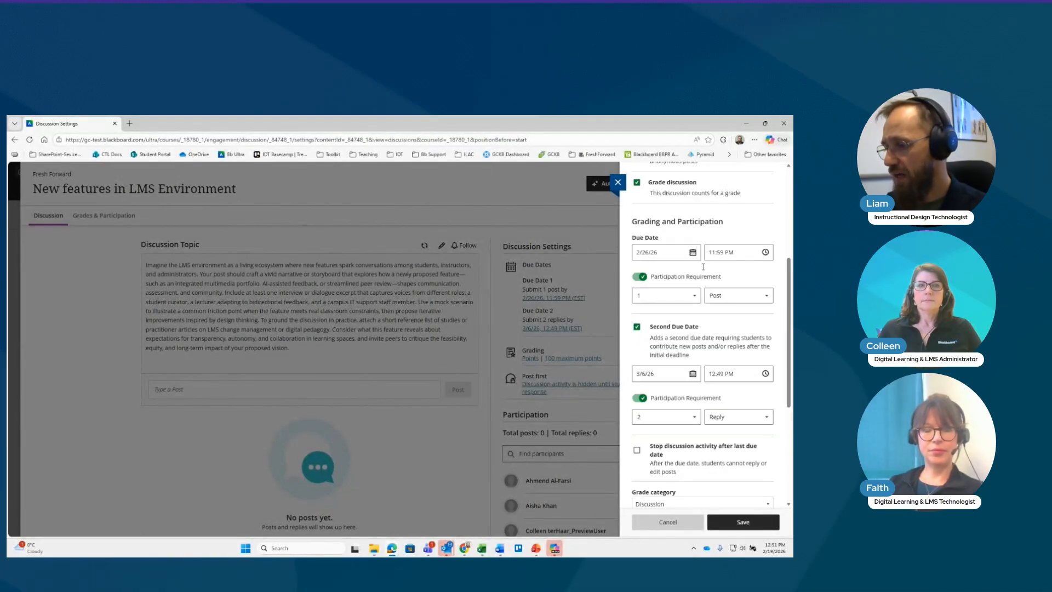
scroll(705, 268, "down", 1)
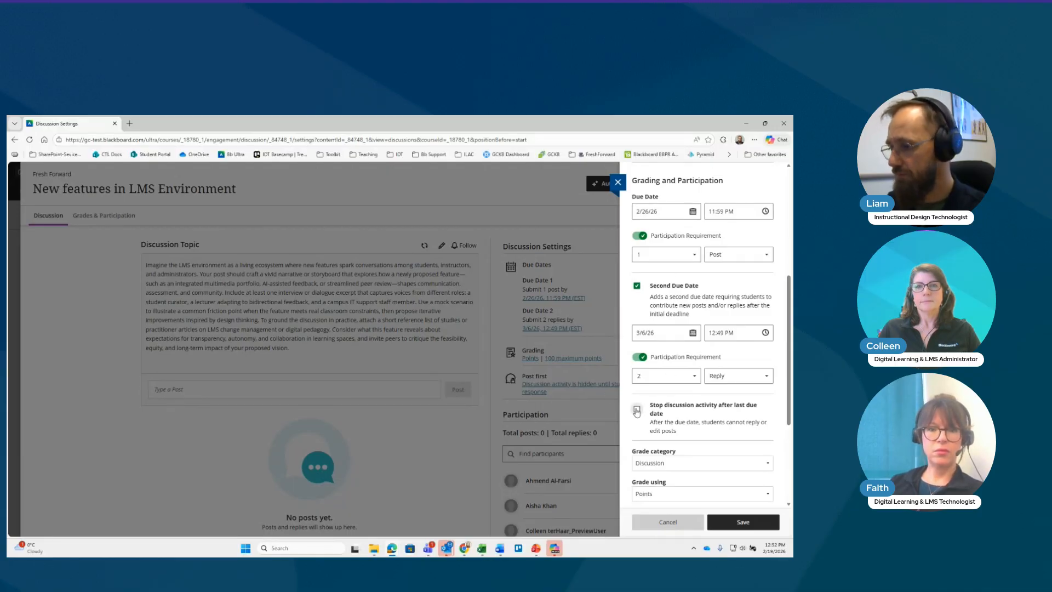
left_click(730, 523)
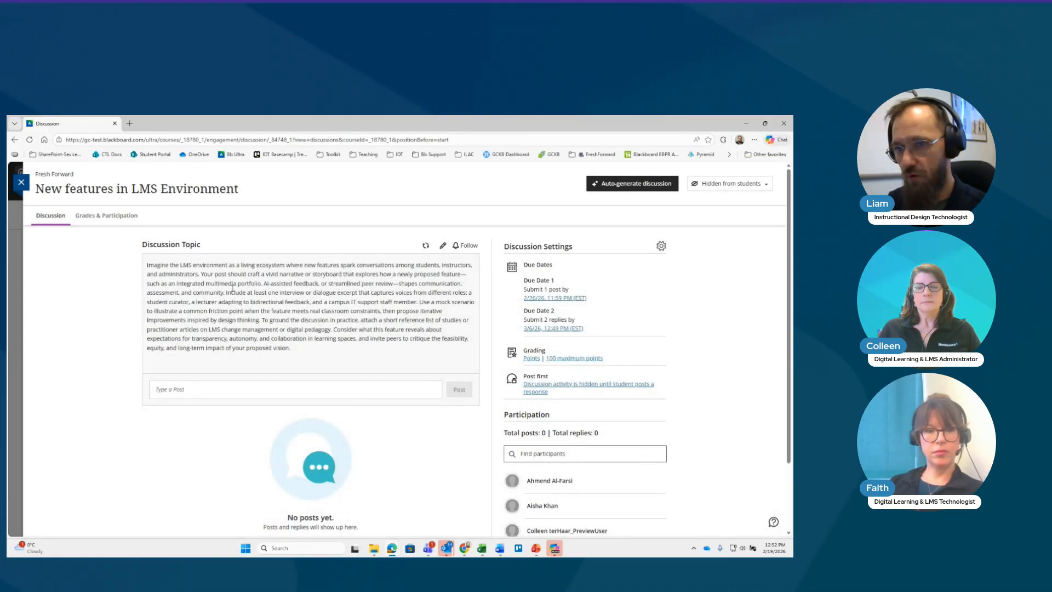